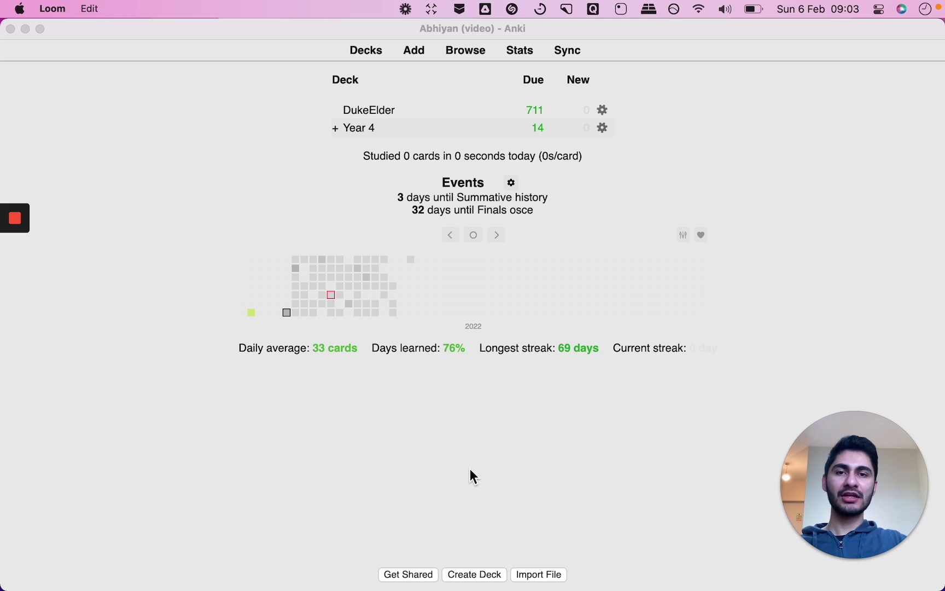
Open and widen the card browser, then filter it to the 1060 DukeElder-tagged cards
click(466, 50)
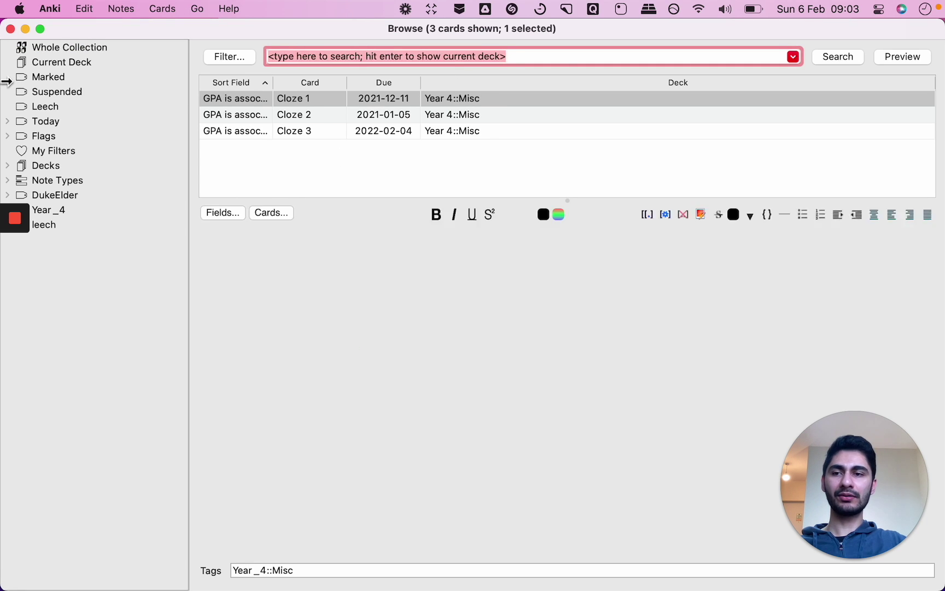
drag(2, 87, 83, 87)
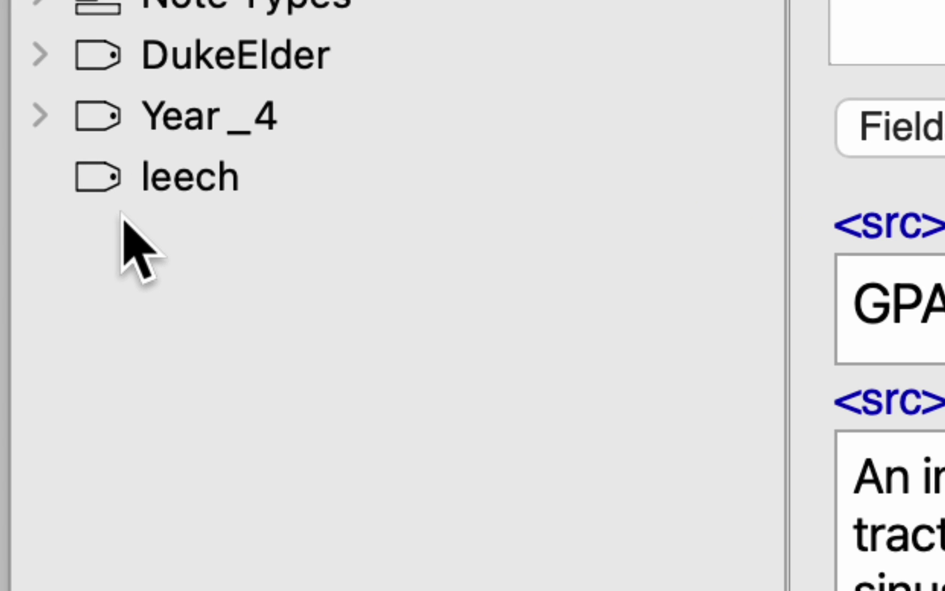
click(108, 4)
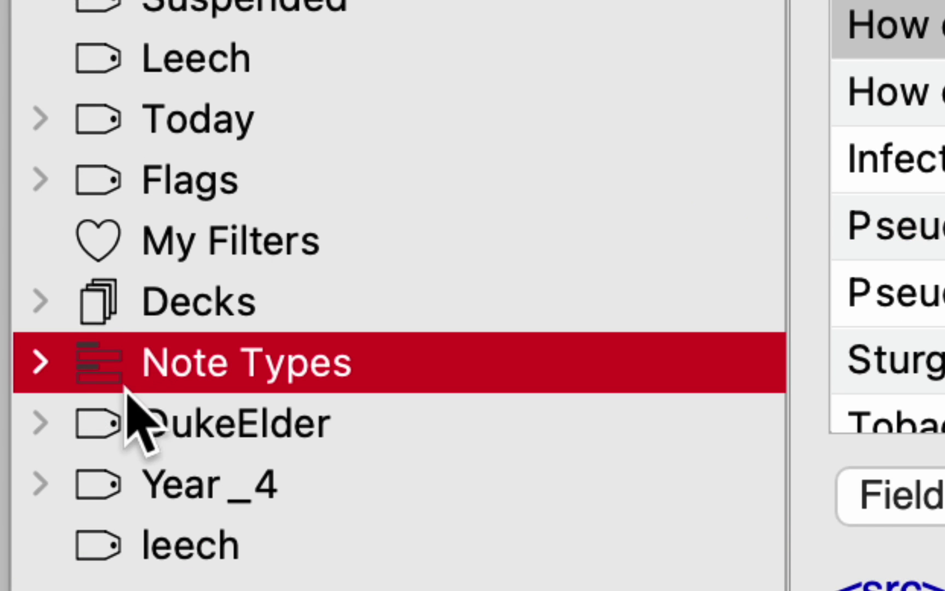
click(90, 296)
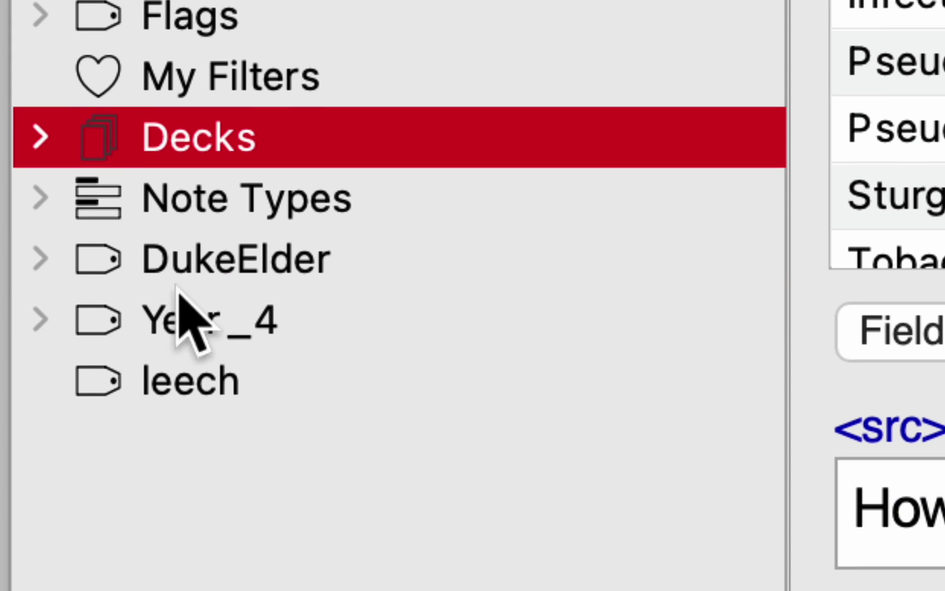
click(173, 268)
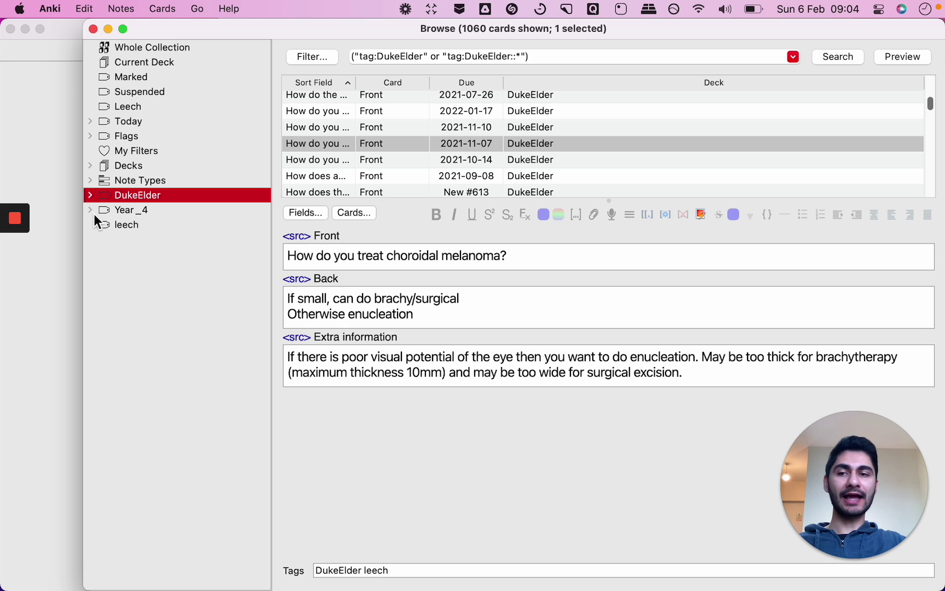
Expand Year_4's subtags in the sidebar and list all Year_4-tagged cards
click(92, 212)
click(129, 213)
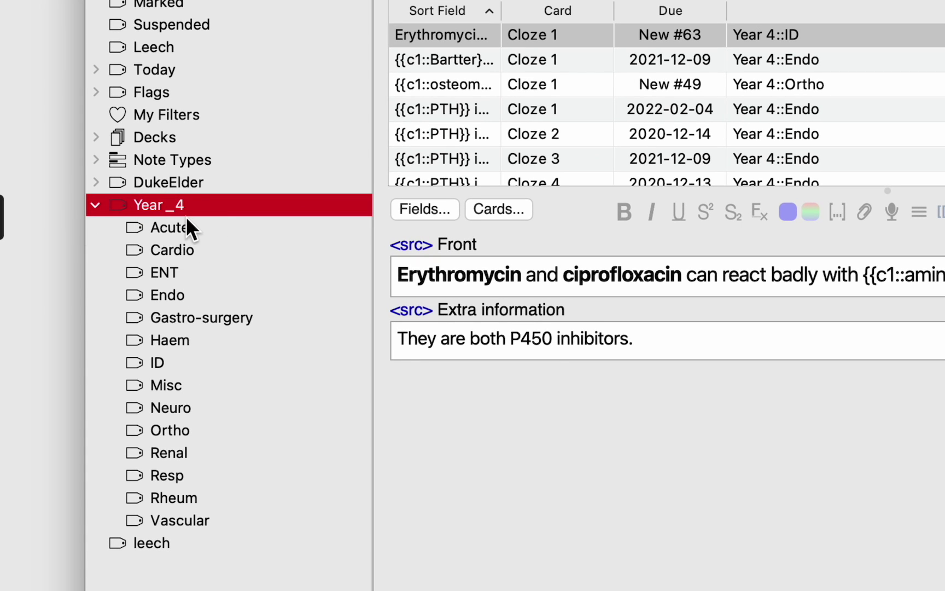
click(96, 205)
click(96, 205)
Step through the Acute, Cardio, ENT, Endo, Gastro-surgery, Haem and ID subtags, then return to all 2001 Year_4 cards
click(168, 225)
click(171, 247)
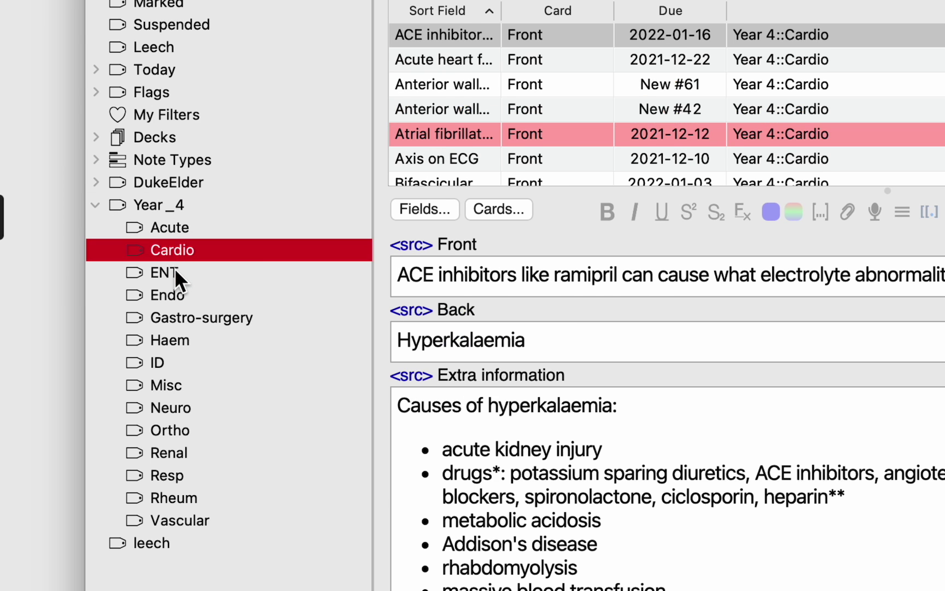
click(175, 270)
click(183, 294)
click(191, 319)
click(191, 340)
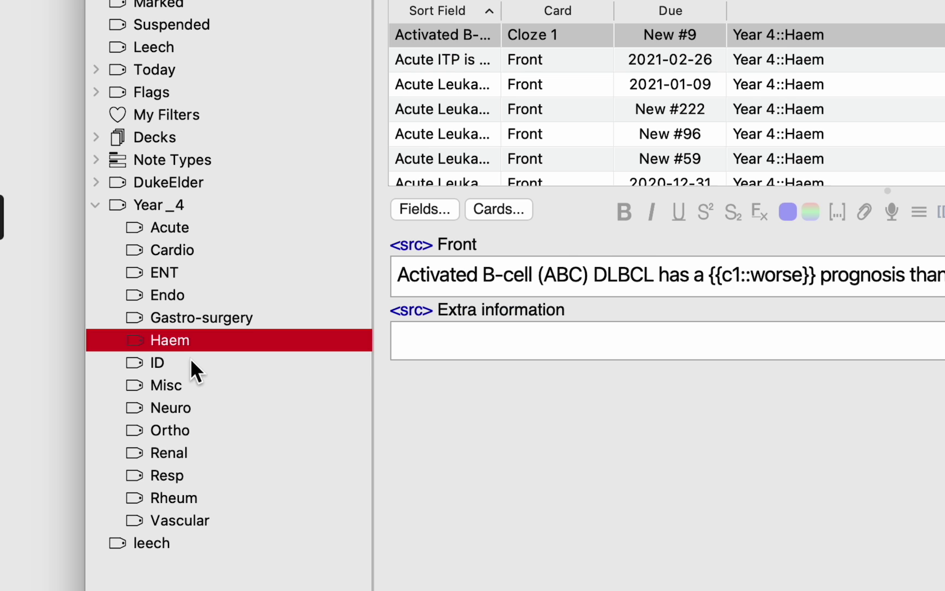
click(188, 362)
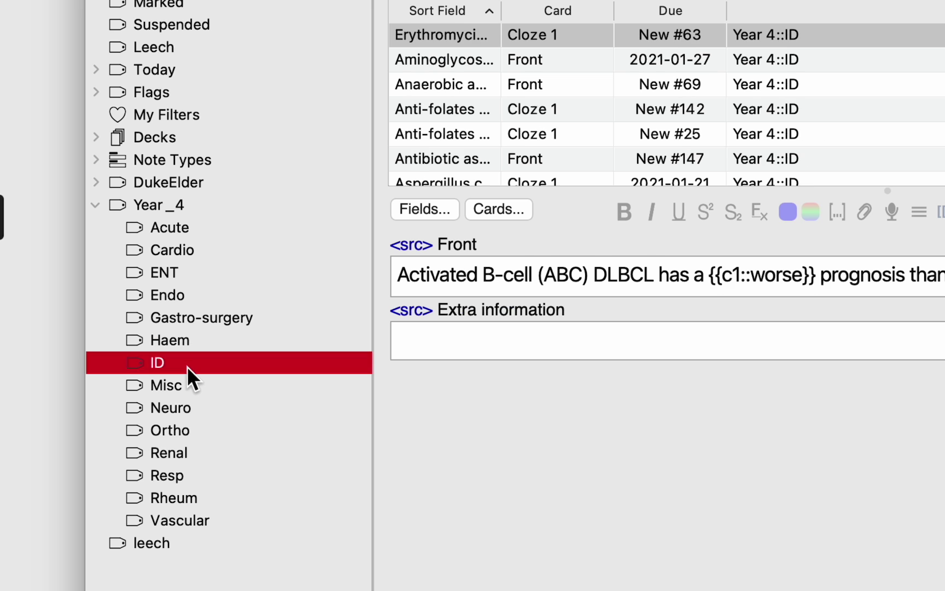
click(204, 198)
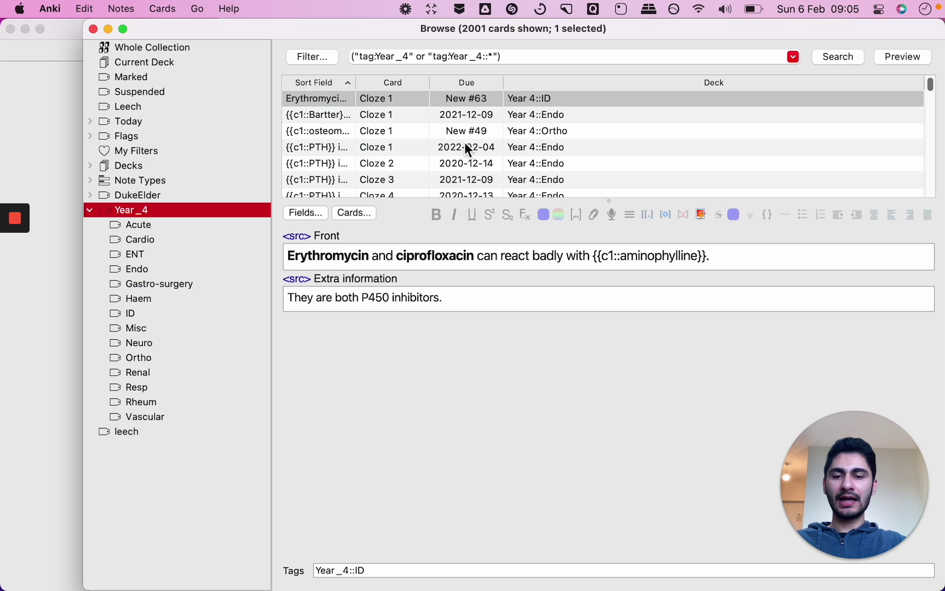
click(345, 570)
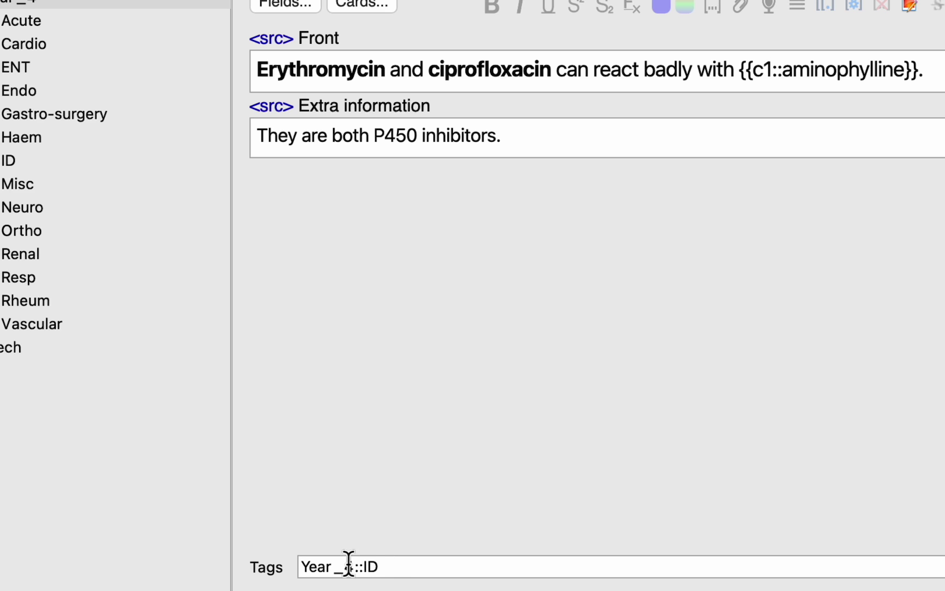
drag(355, 566, 304, 563)
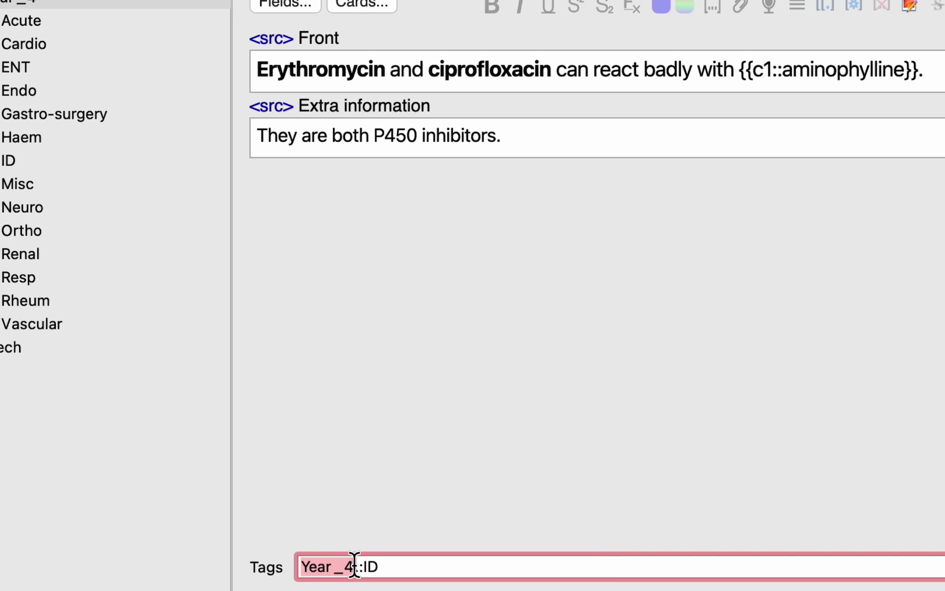
drag(352, 566, 362, 564)
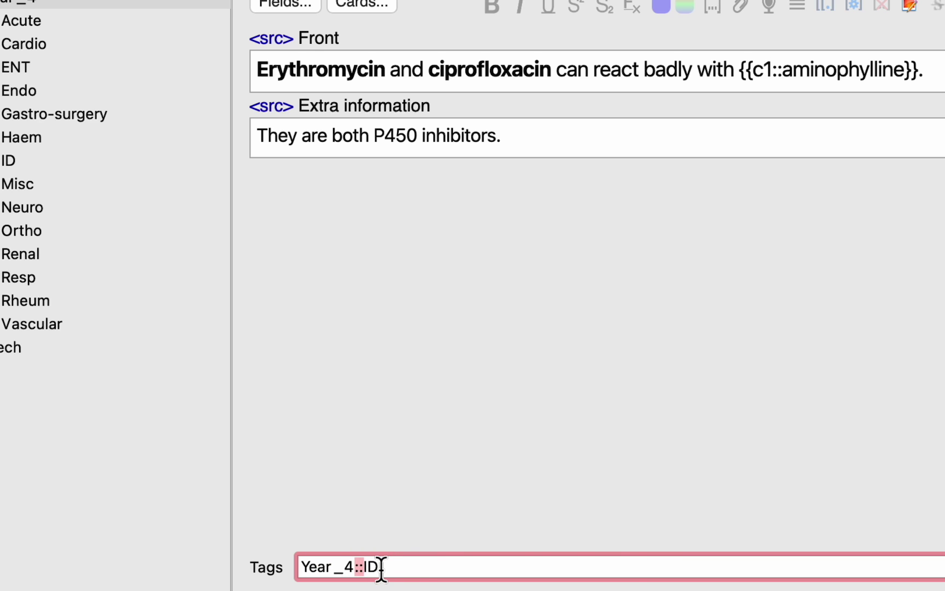
drag(363, 566, 455, 566)
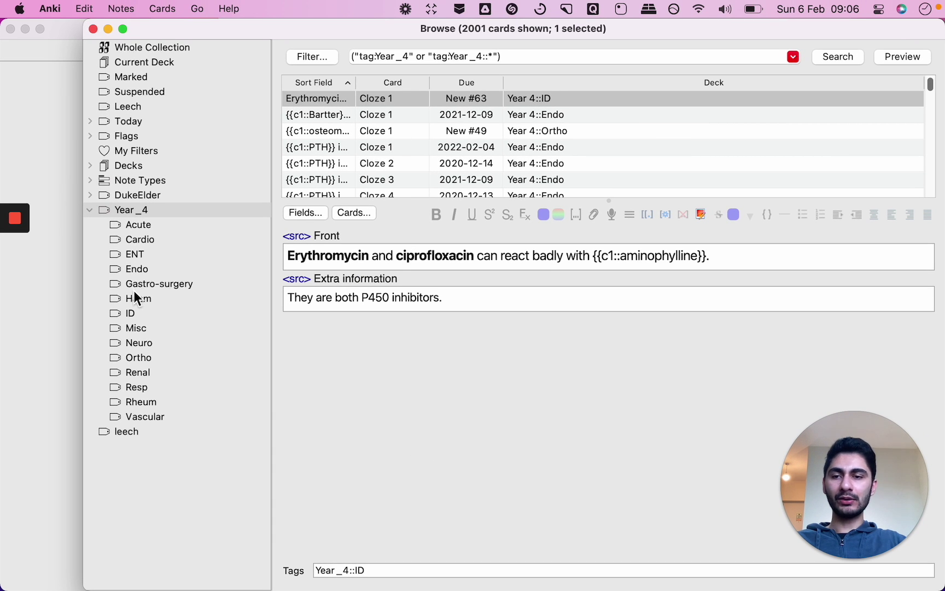
View the Year_4::ID cards, close the browser, and expand Year 4 into its subdecks
click(123, 211)
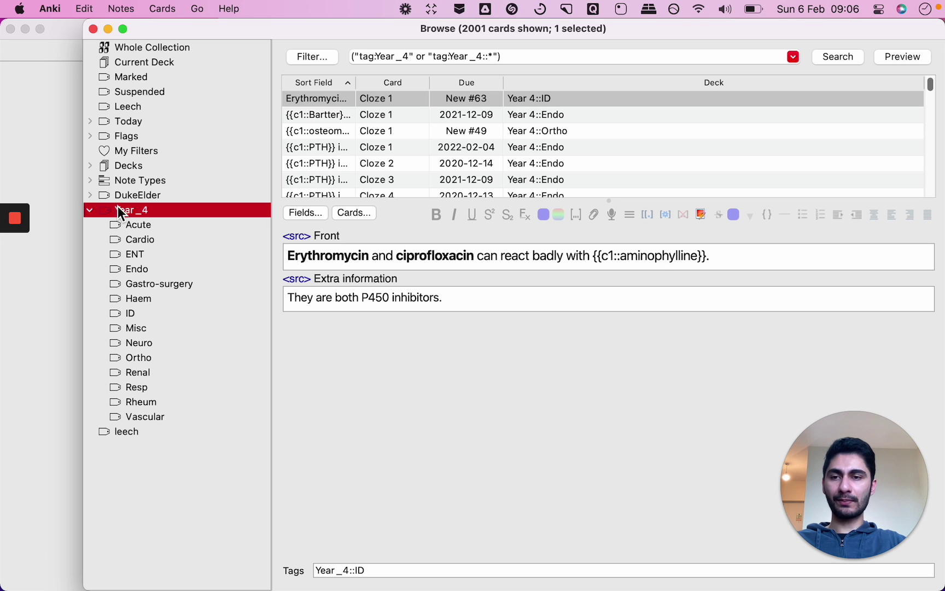
click(140, 312)
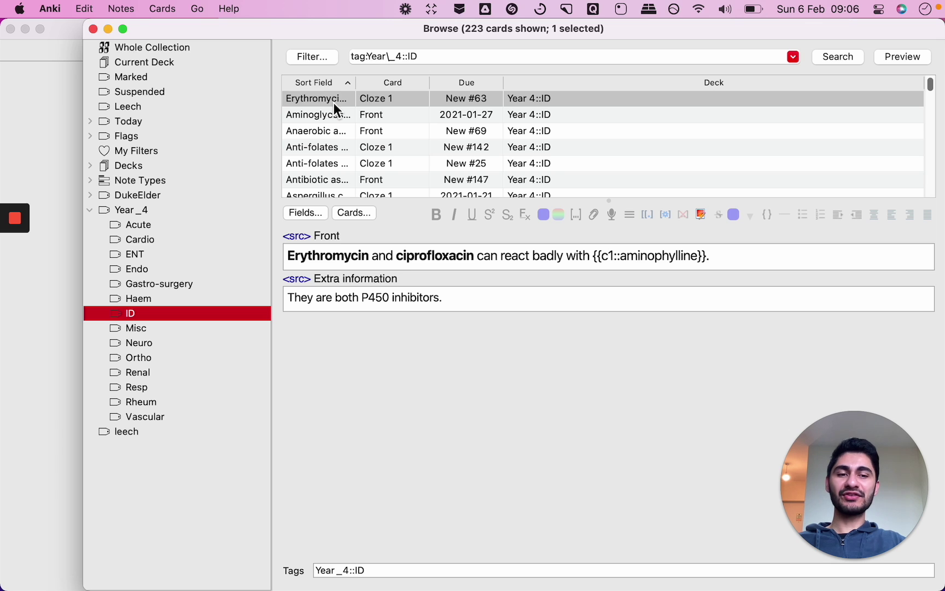
click(93, 29)
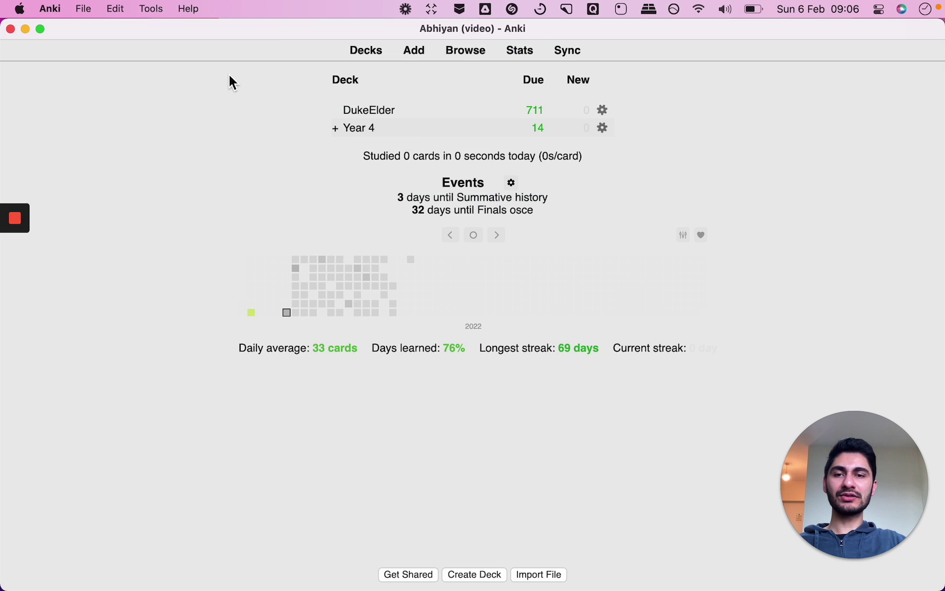
click(336, 129)
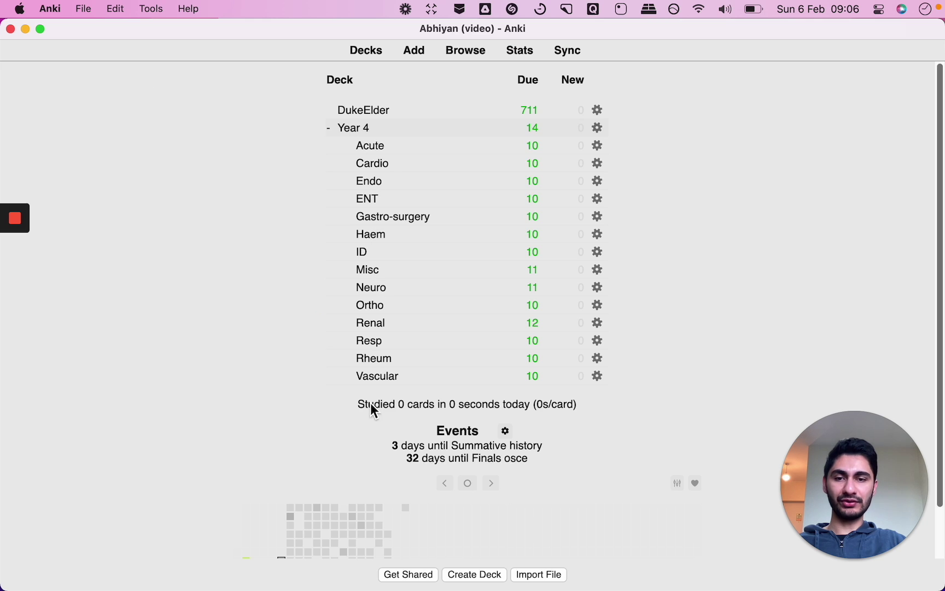
Reopen the browser with Year_4 expanded and preview the current GPA Misc card
click(470, 52)
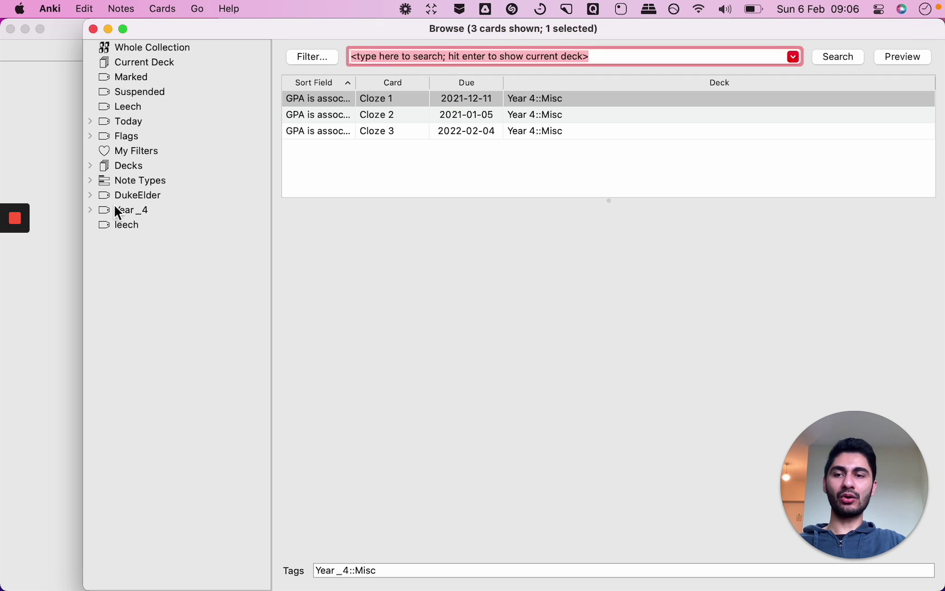
click(91, 210)
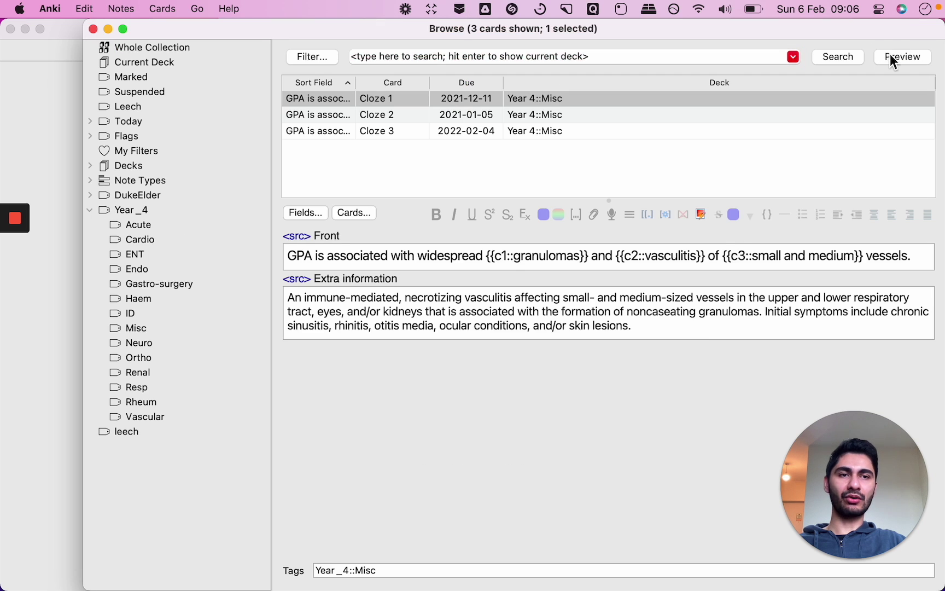
click(890, 54)
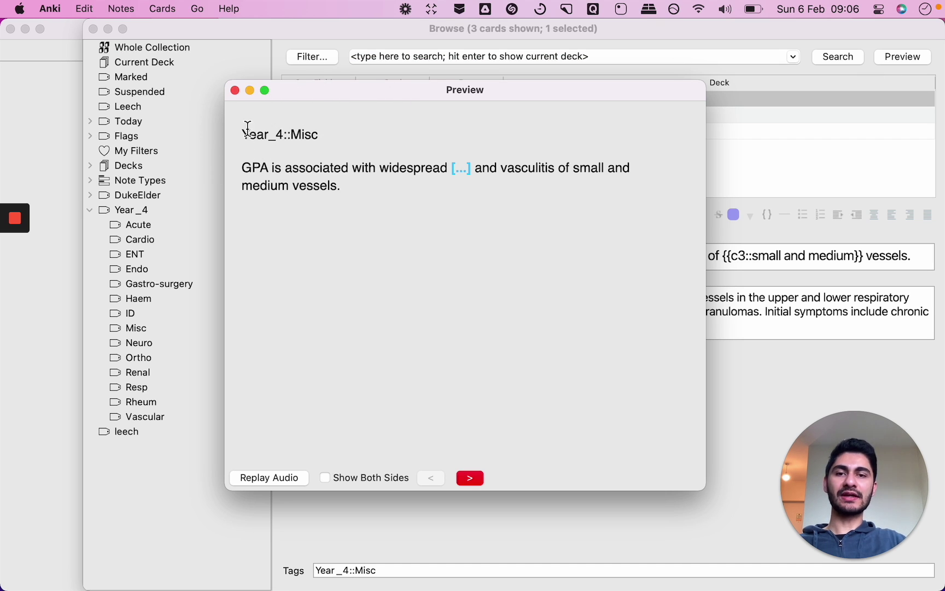
drag(248, 127, 375, 214)
click(374, 212)
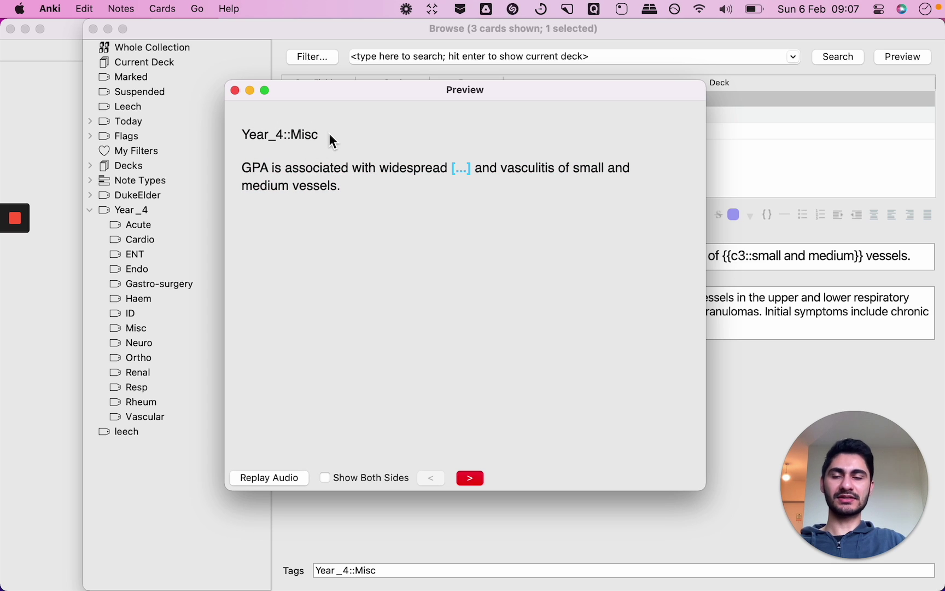
click(235, 91)
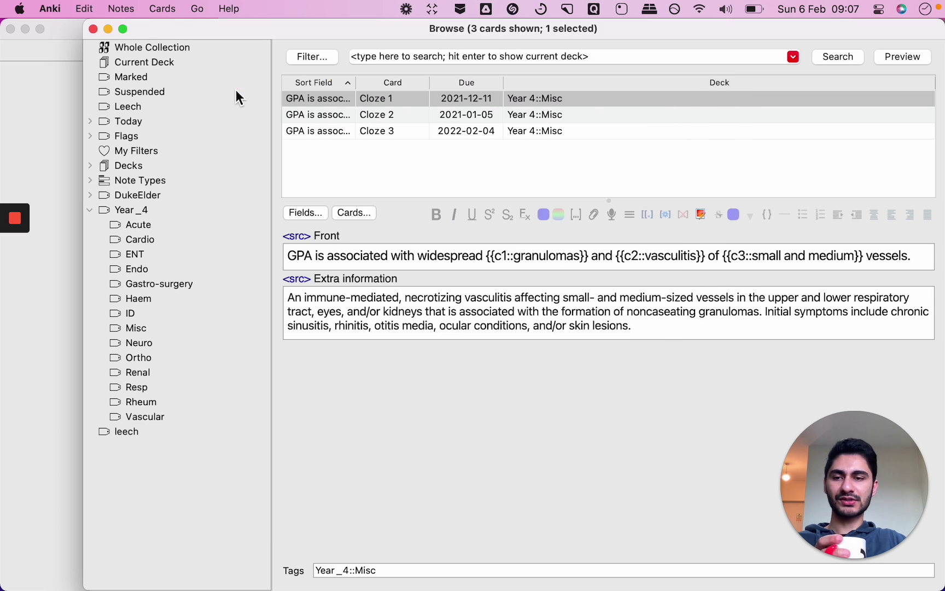
Show the Year_4::Misc cards, then the 283 cards tagged Year_4::Haem
click(137, 328)
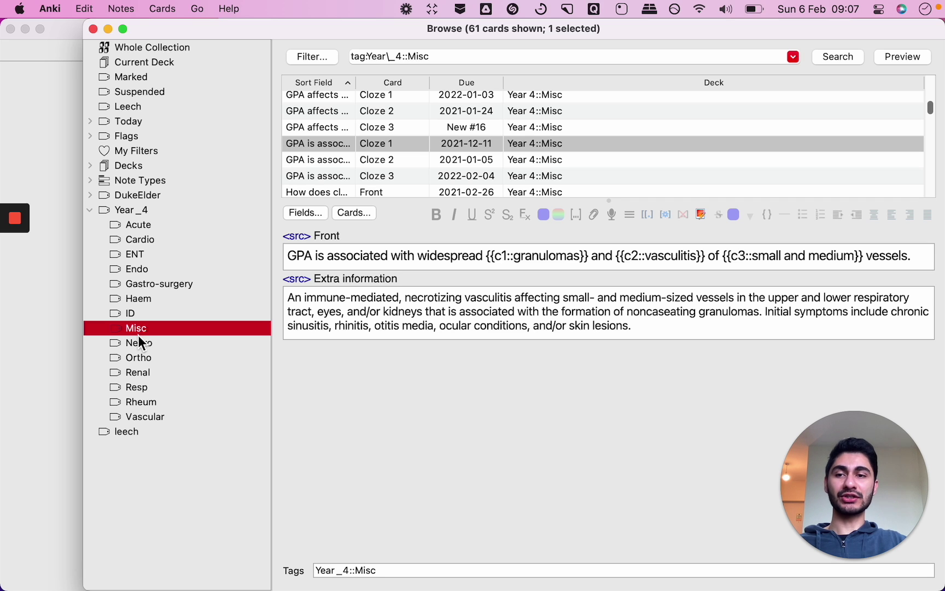
click(160, 302)
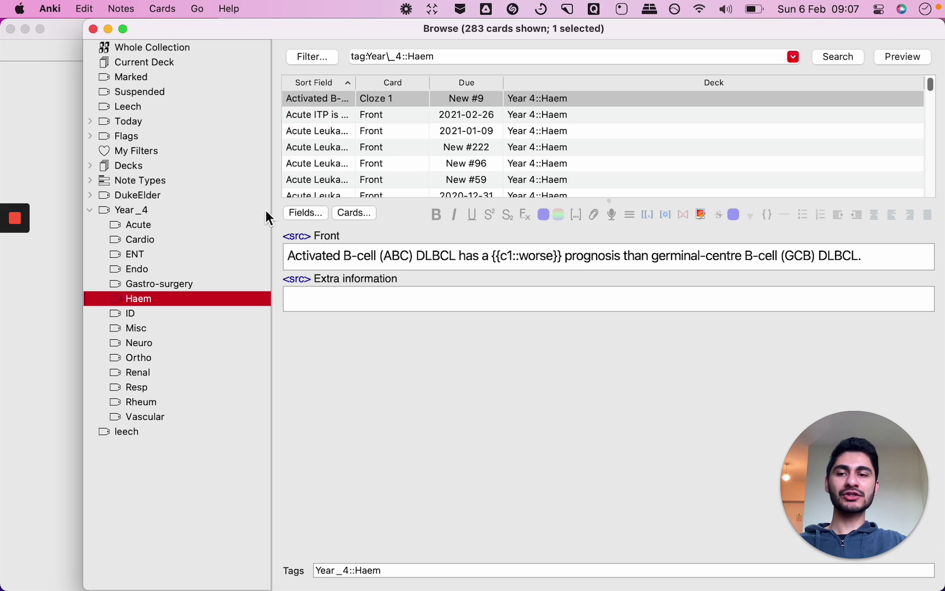
Add 'thrombocyt' to the Haem tag search to narrow it to 7 cards
click(478, 60)
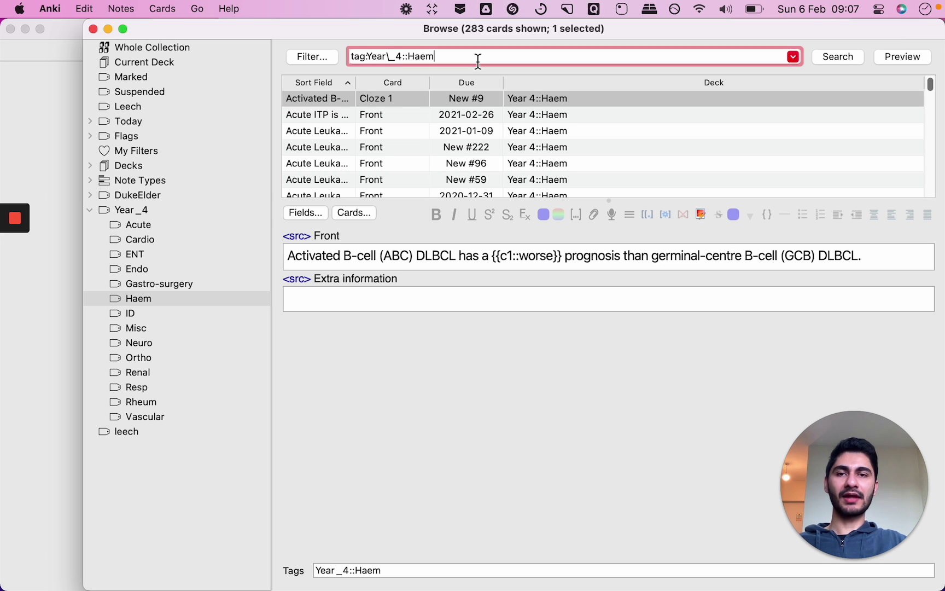
text(t)
text(hrombocyt)
key(Return)
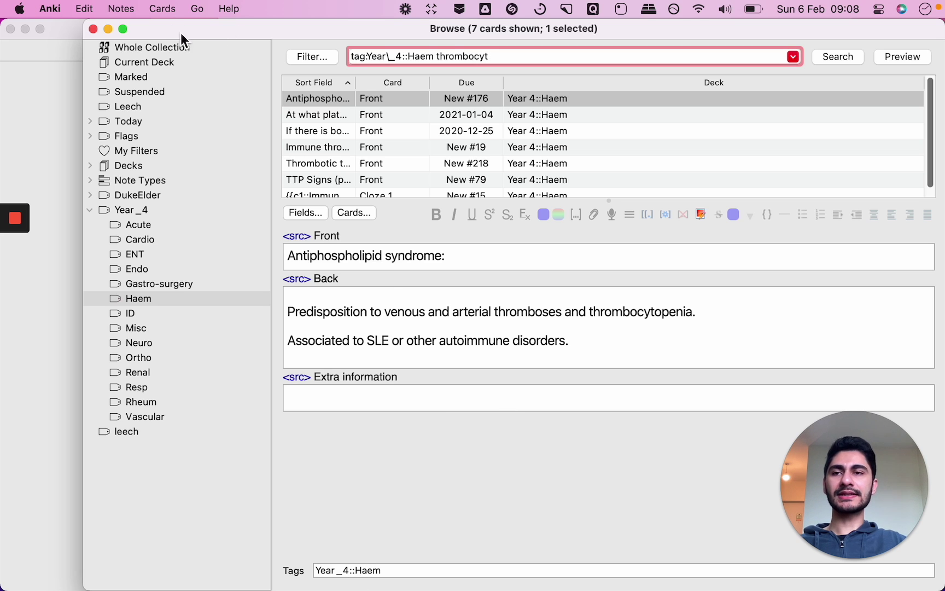
click(122, 8)
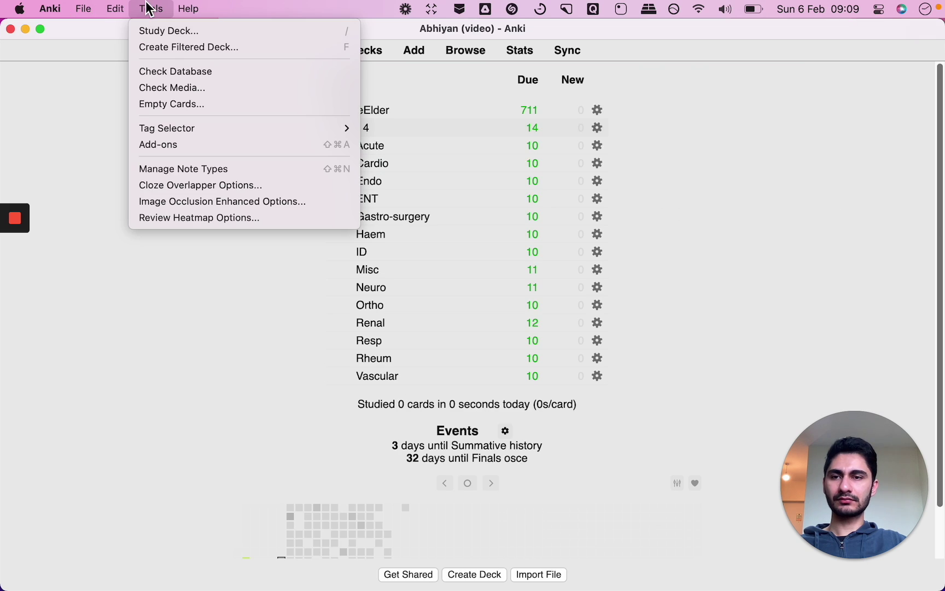
Inspect the Hierarchical Tags 2 add-on in the Add-ons manager, then close it
click(178, 145)
click(372, 279)
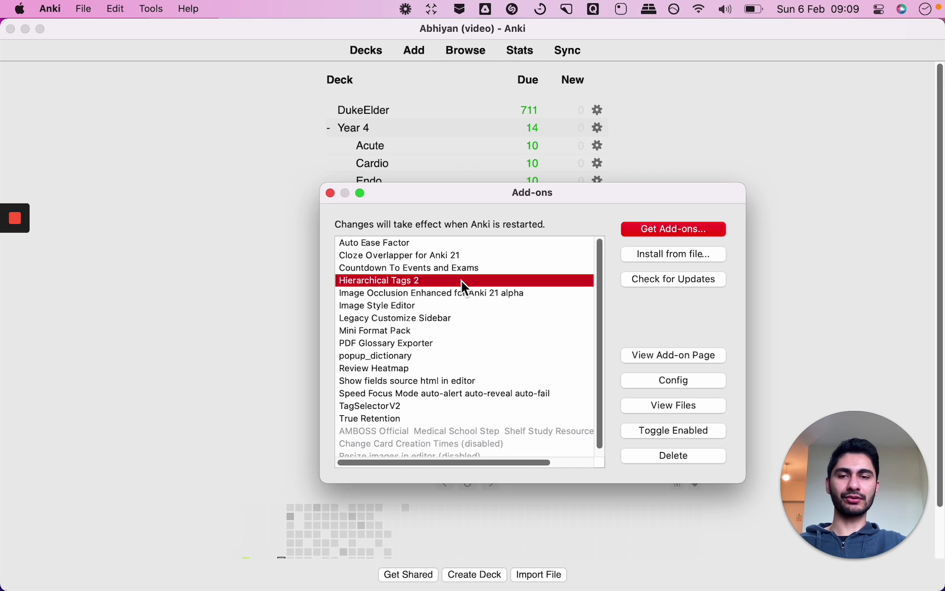
click(331, 192)
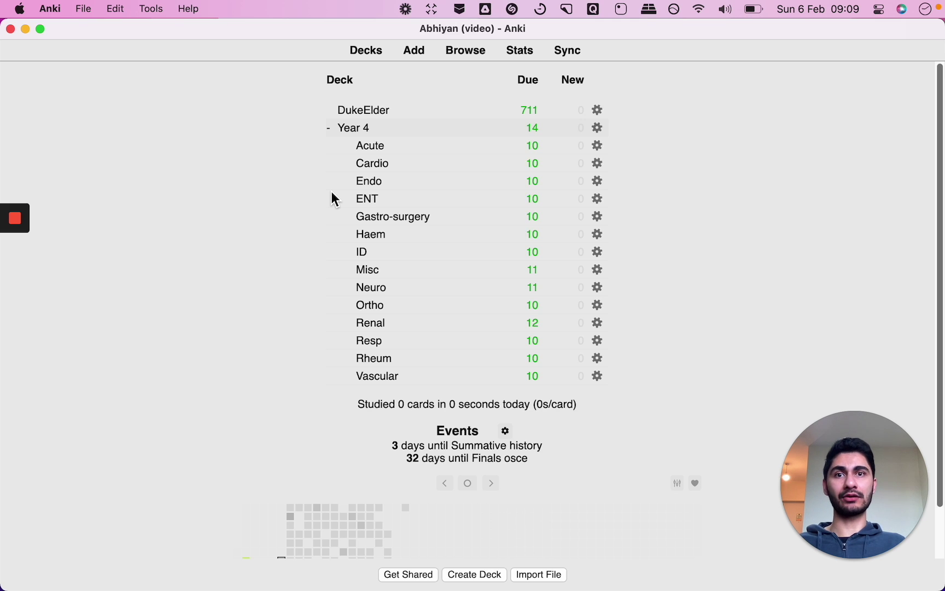
Open a maximized Add window for a Year 4 Basic note with the Tag Selector docked beneath the fields
key(a)
drag(278, 47, 270, 32)
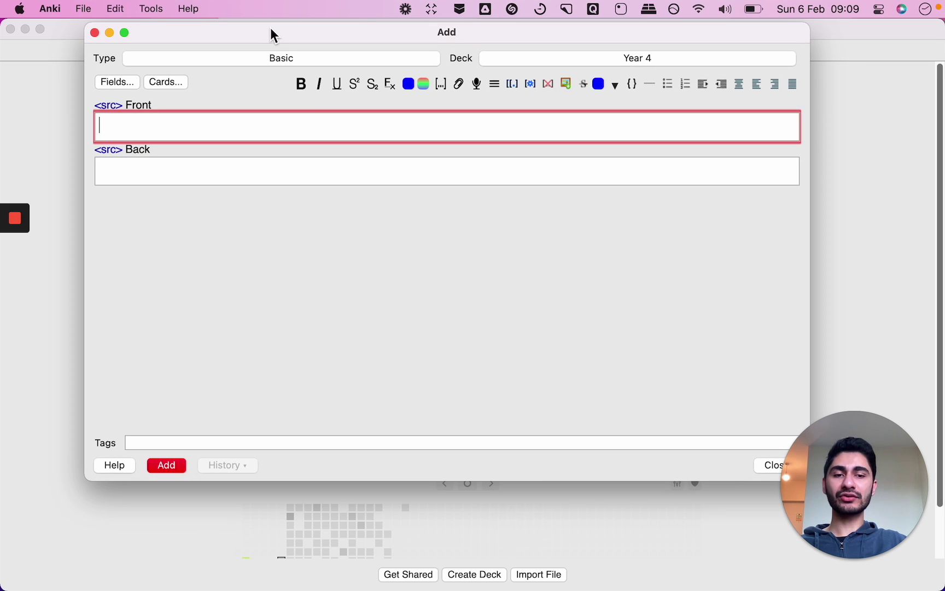
click(285, 444)
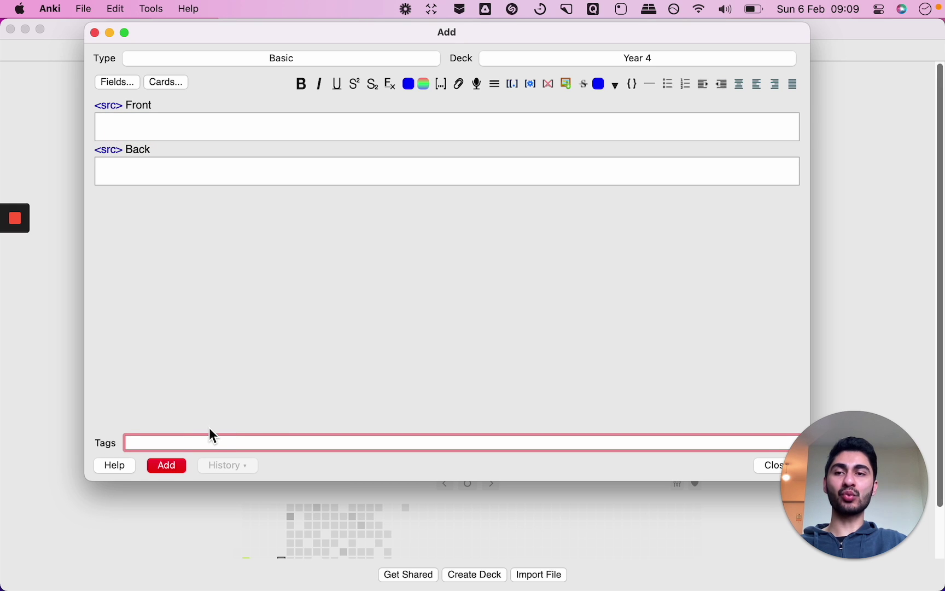
click(350, 125)
key(ctrl+alt+Return)
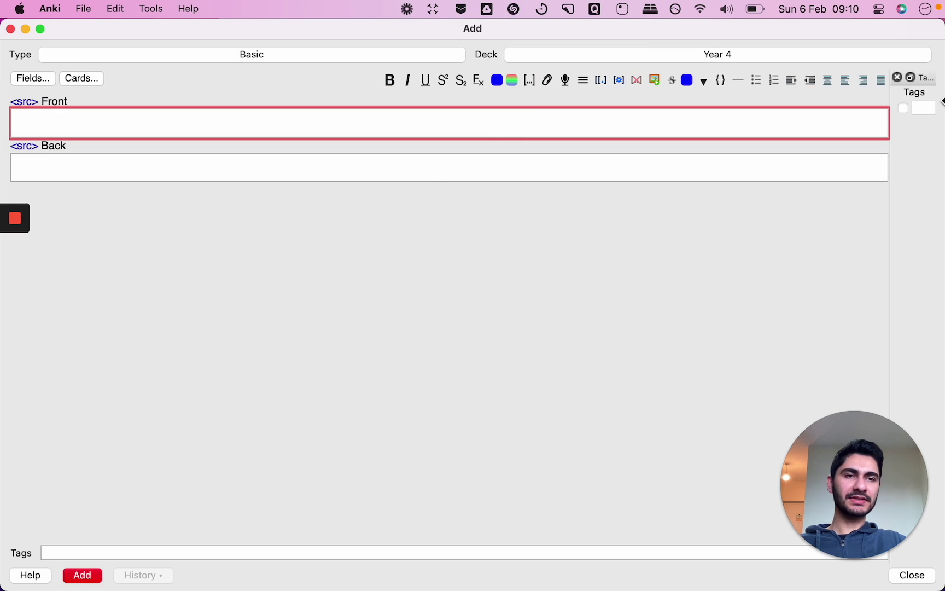
drag(924, 78, 301, 527)
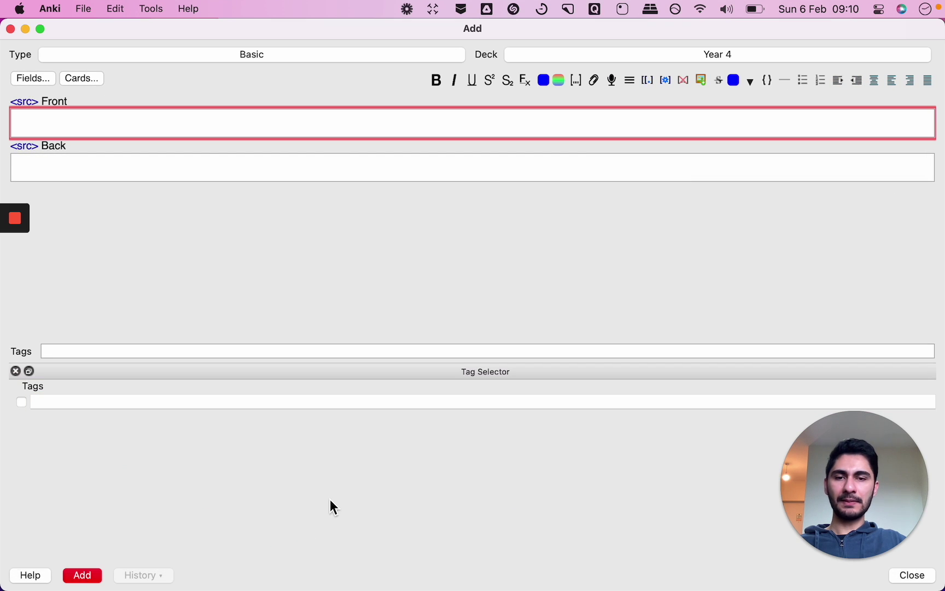
click(261, 403)
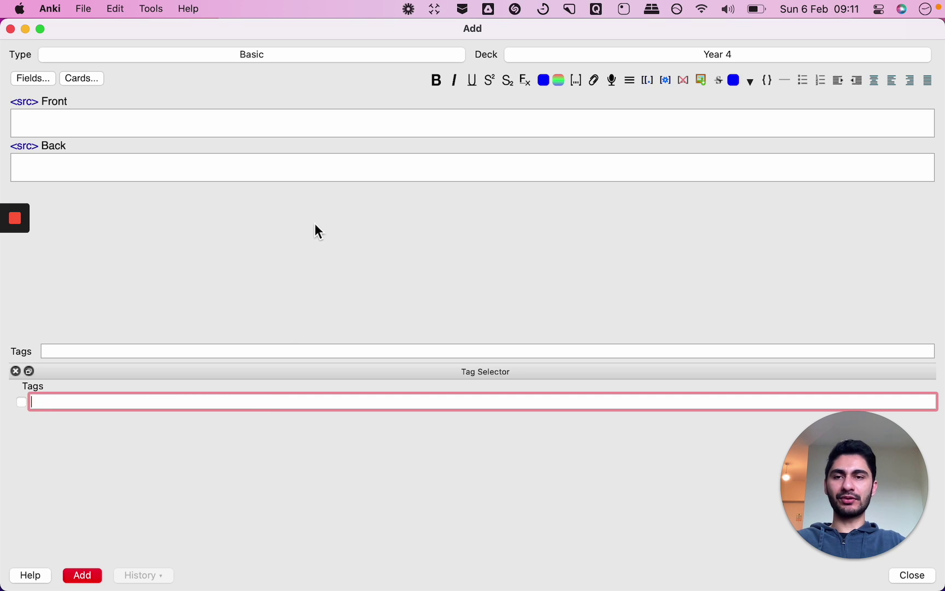
Write a card with front 'What is the capital of Nepal?' and back 'Kathmandu'
click(325, 134)
text(What is the capital of Nepal?)
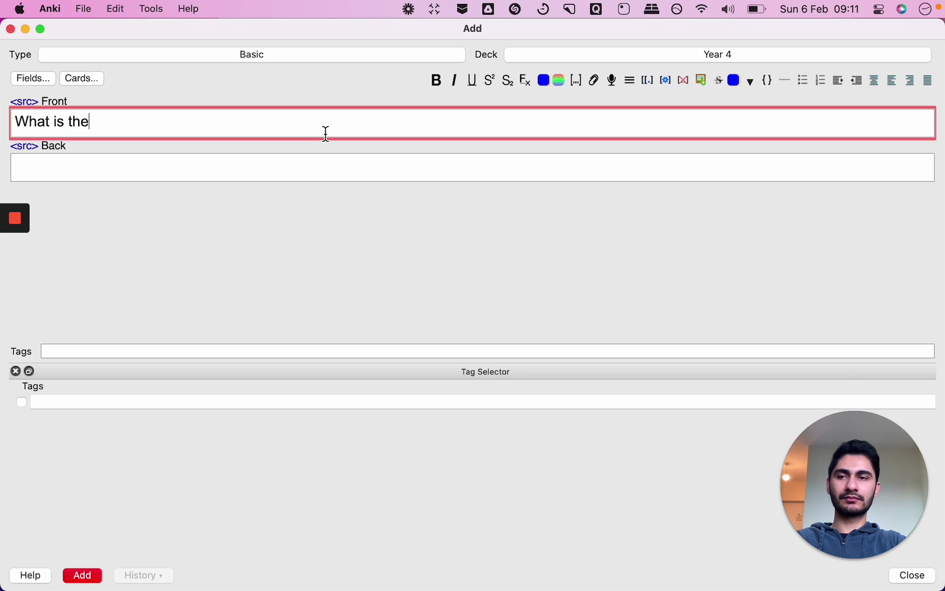
key(Tab)
text(Kathmandu)
Tag the card Year_4::Acute through the Tag Selector, then switch to the card browser
click(292, 400)
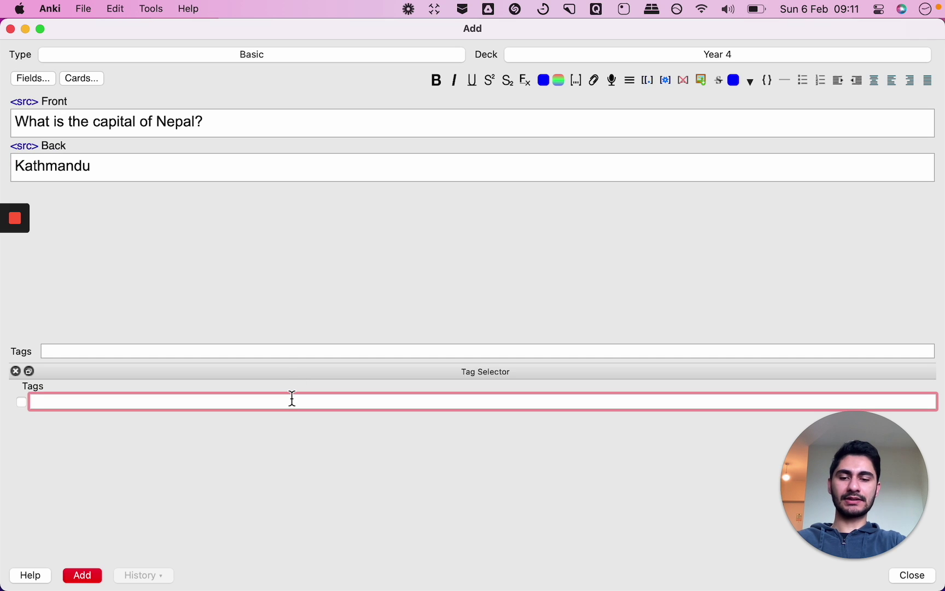
text(Year_4::Acute)
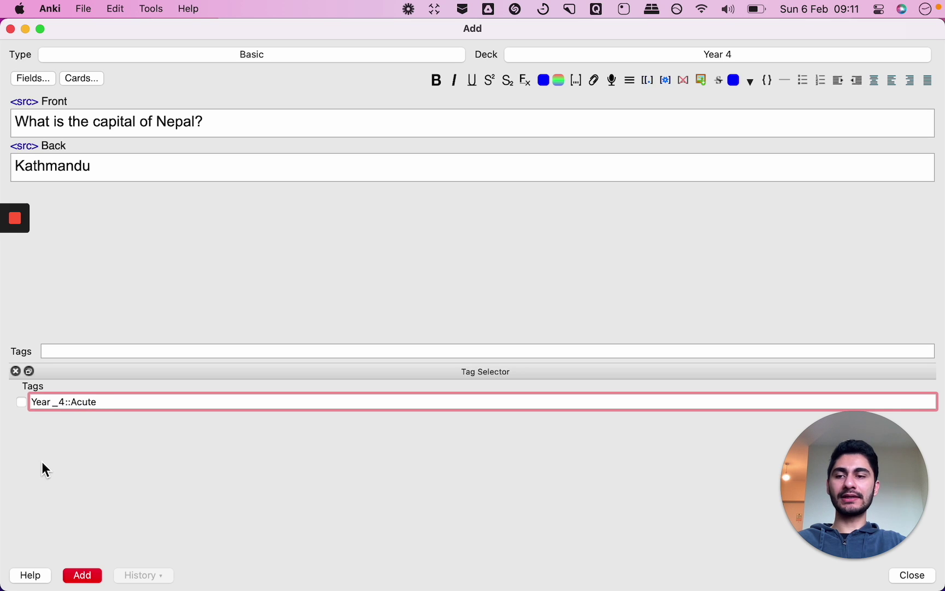
click(21, 402)
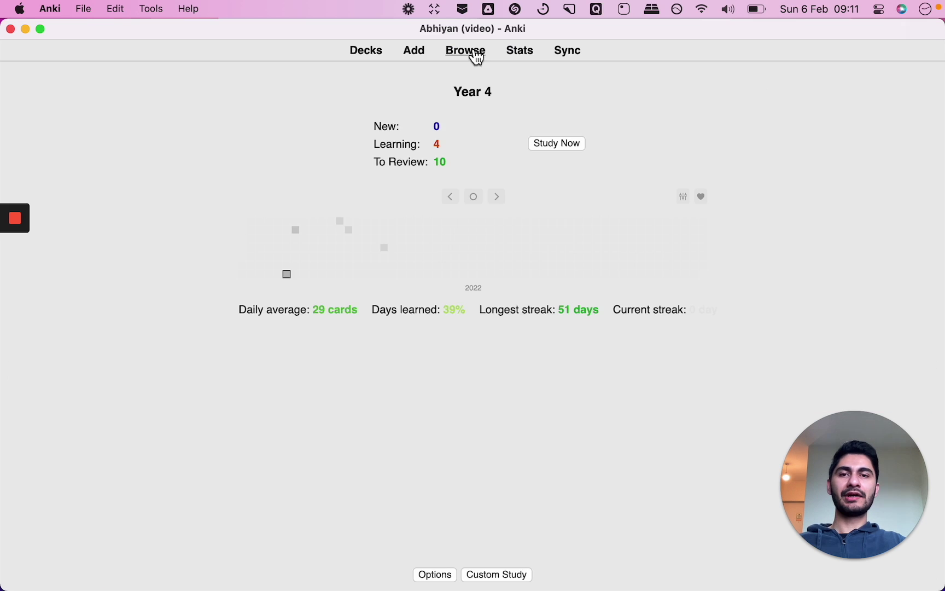
click(469, 49)
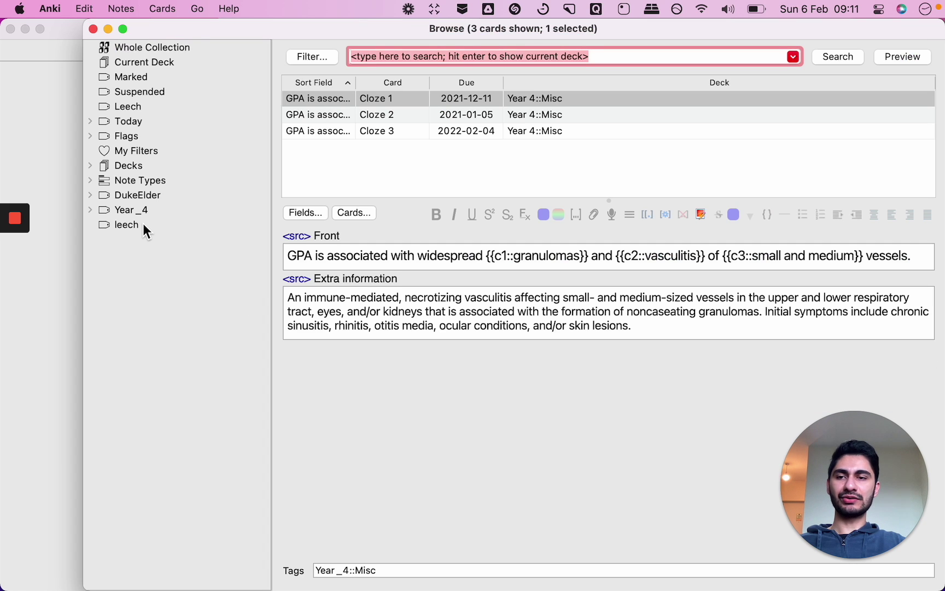
List the leech-tagged cards, then review and confirm the deck's Lapses settings
click(142, 225)
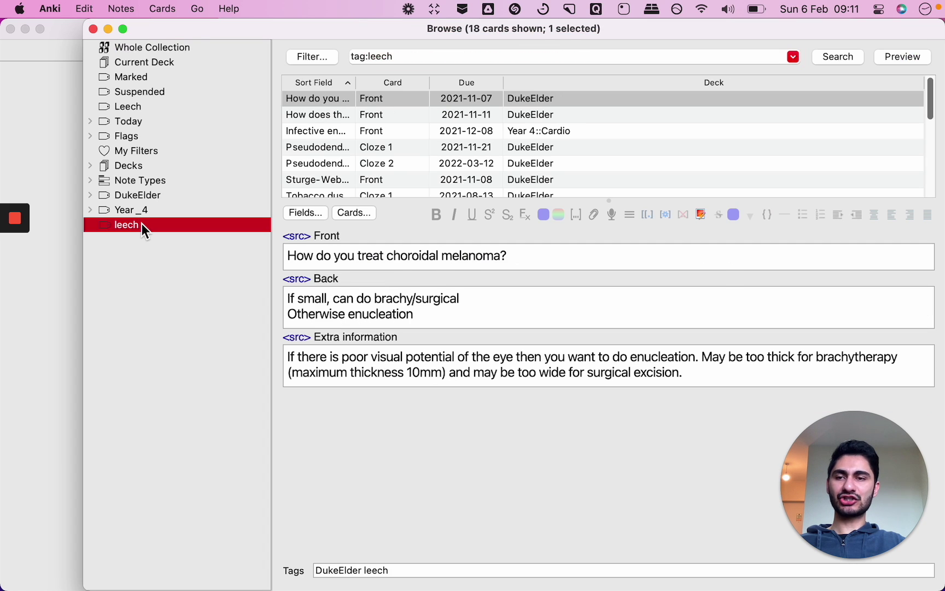
click(93, 29)
click(365, 52)
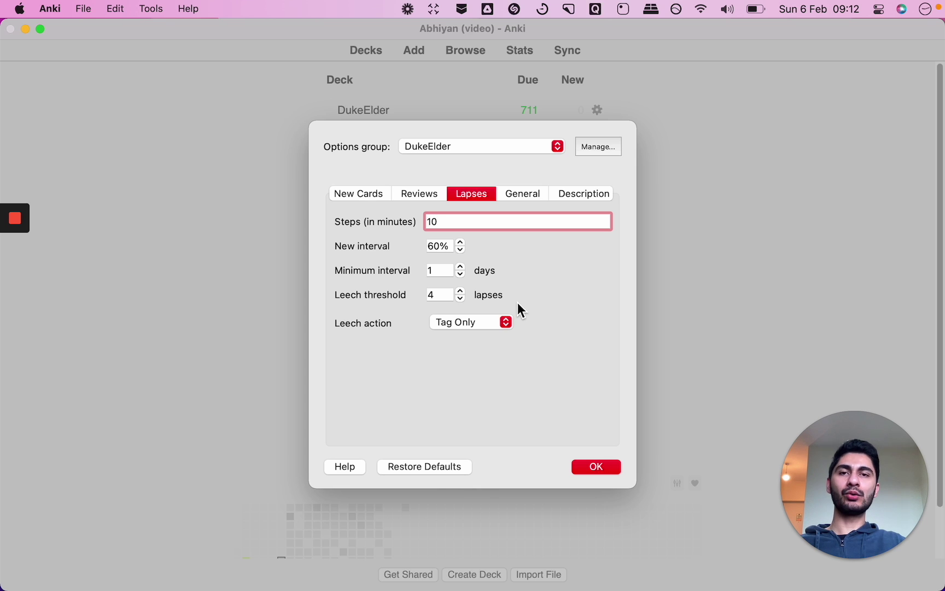
click(599, 468)
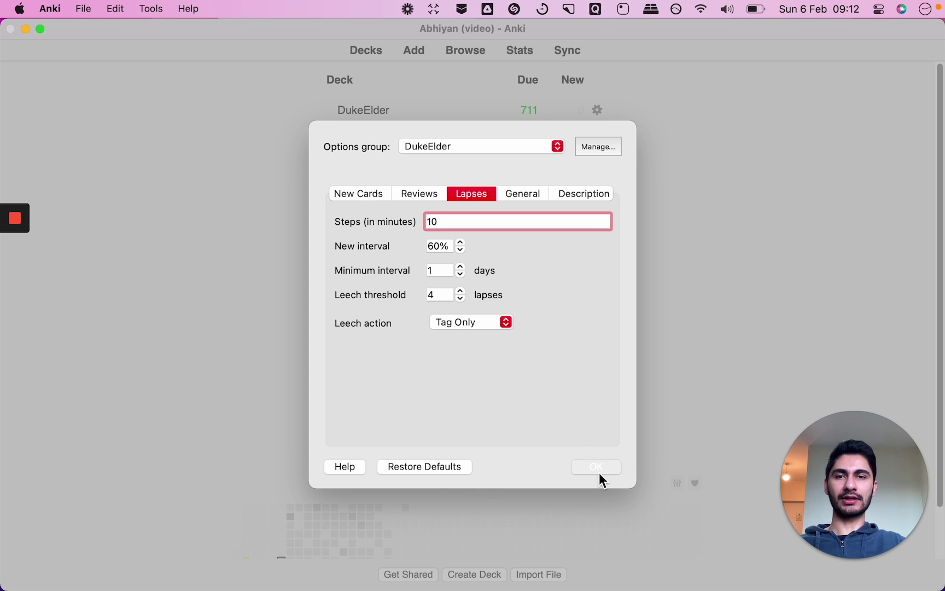
Reopen the browser on the 18 leech-tagged cards, look through them, and close it
click(464, 49)
click(137, 225)
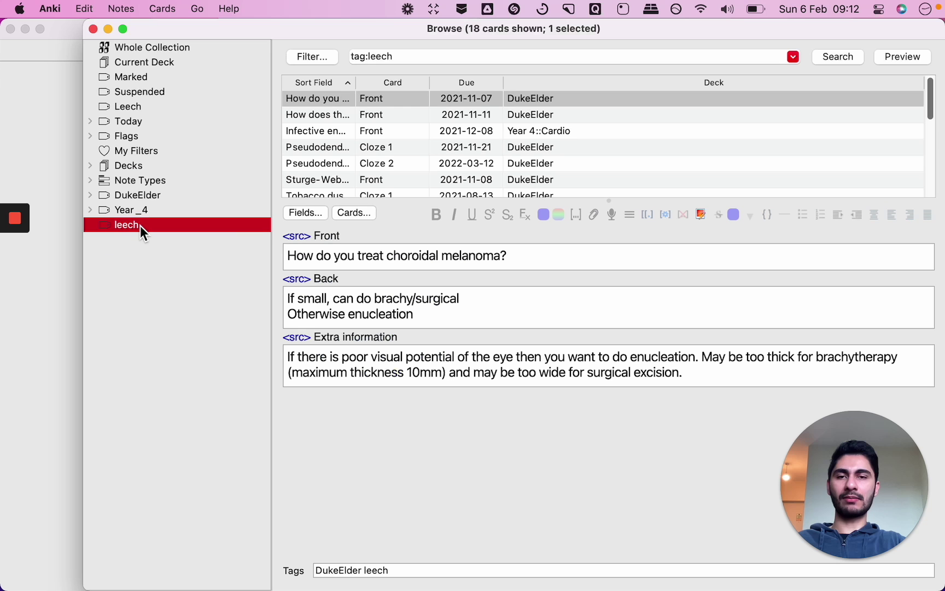
click(376, 101)
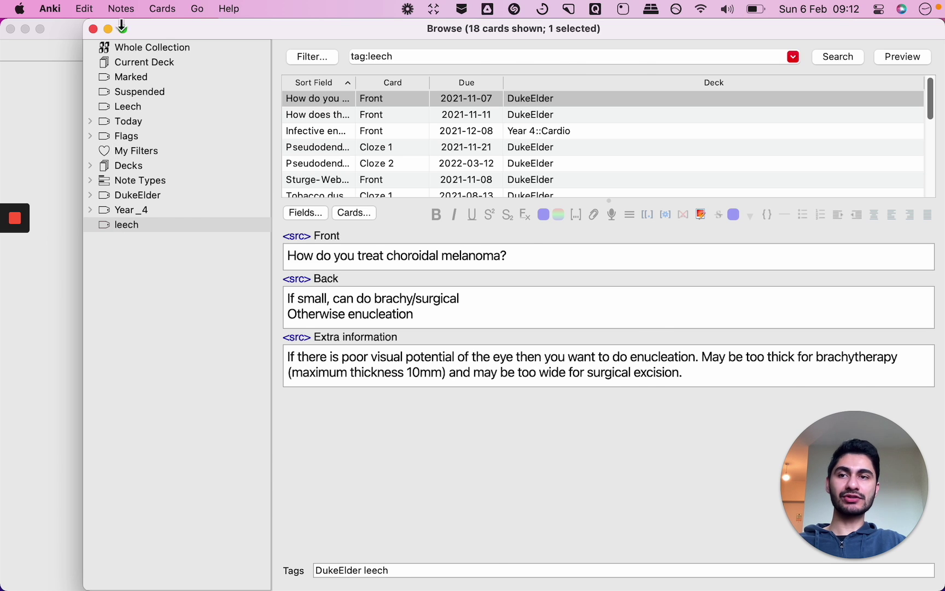
key(Escape)
click(154, 10)
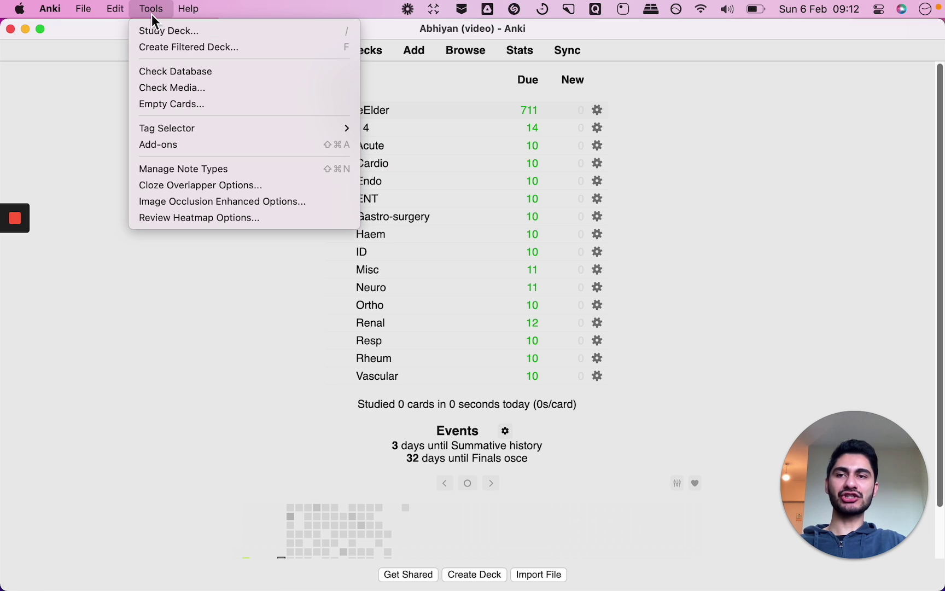
Build a filtered deck searching tag:leech, limited to 20 cards, with rescheduling turned off
click(180, 46)
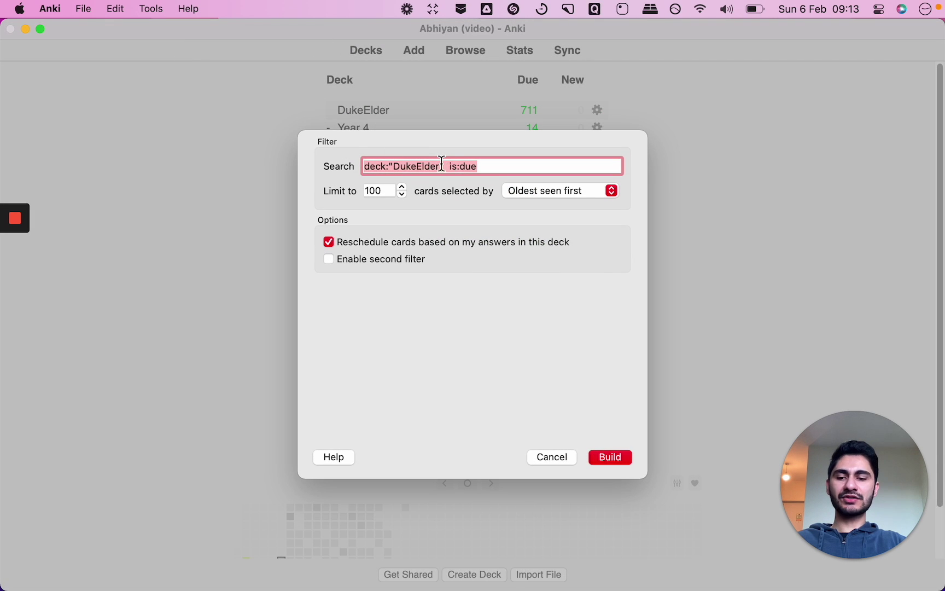
text(tag:leech)
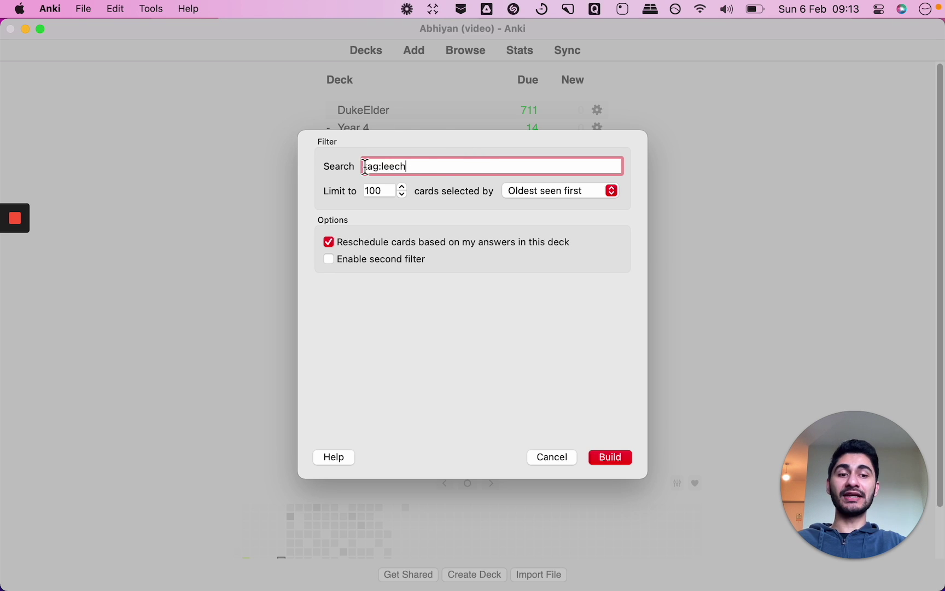
double_click(368, 192)
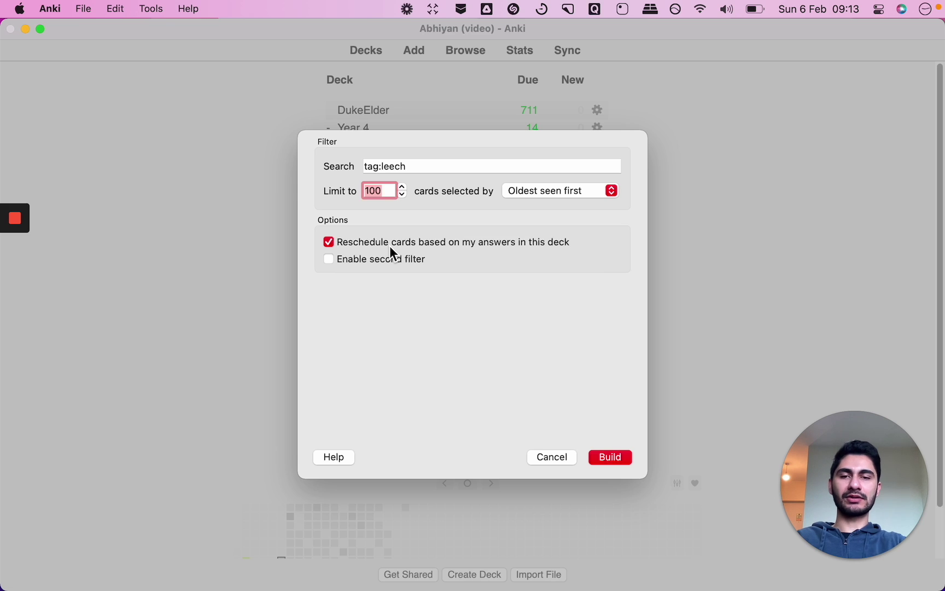
text(20)
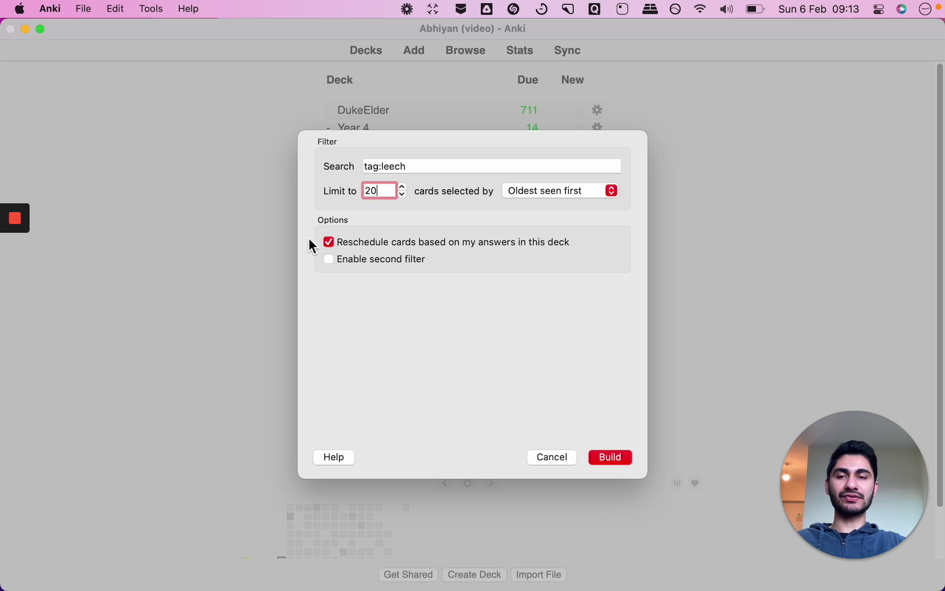
click(329, 243)
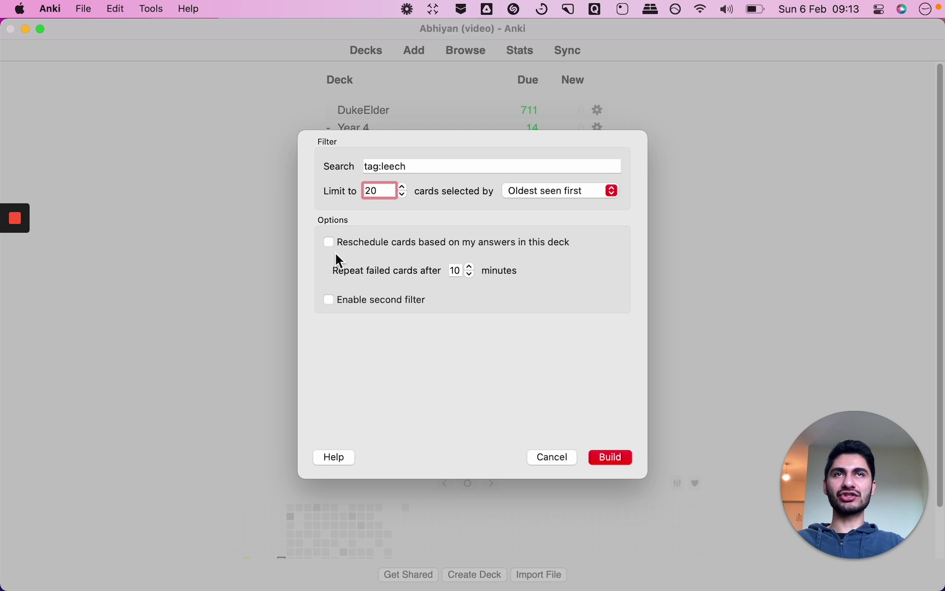
click(626, 463)
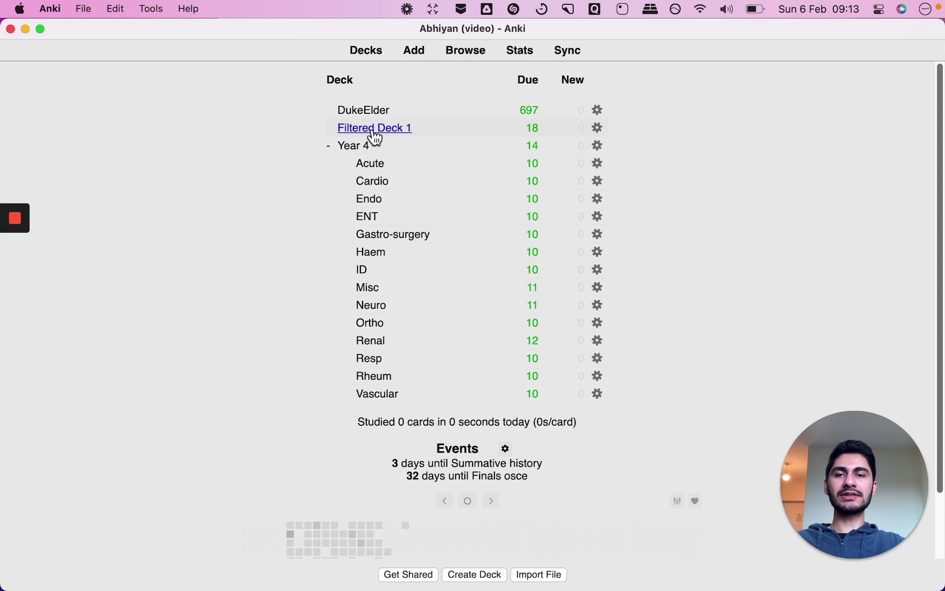
Study Filtered Deck 1, answer a leech card, then go back to the deck list
click(371, 139)
mouse_move(349, 277)
key(s)
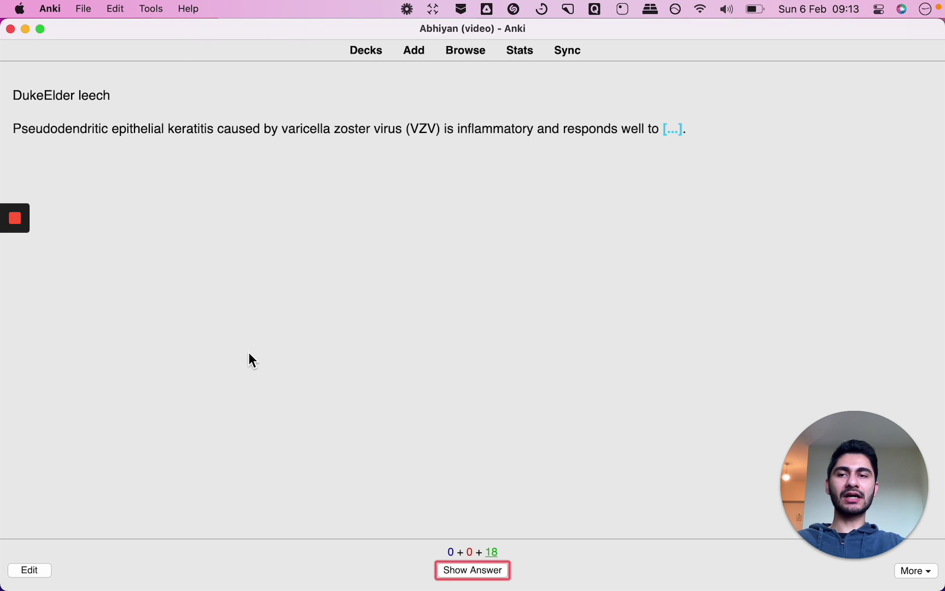
key(space)
key(space)
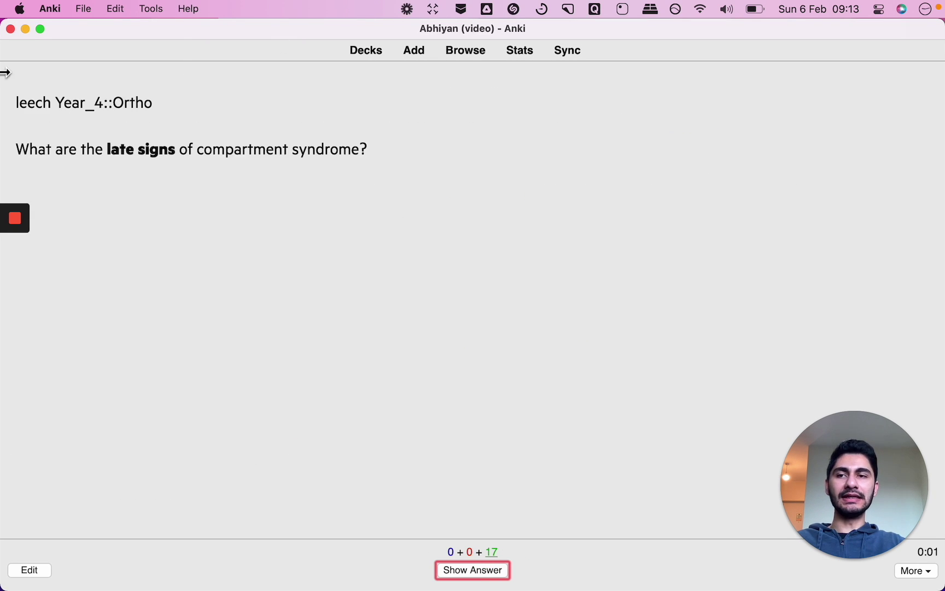
drag(16, 101, 54, 101)
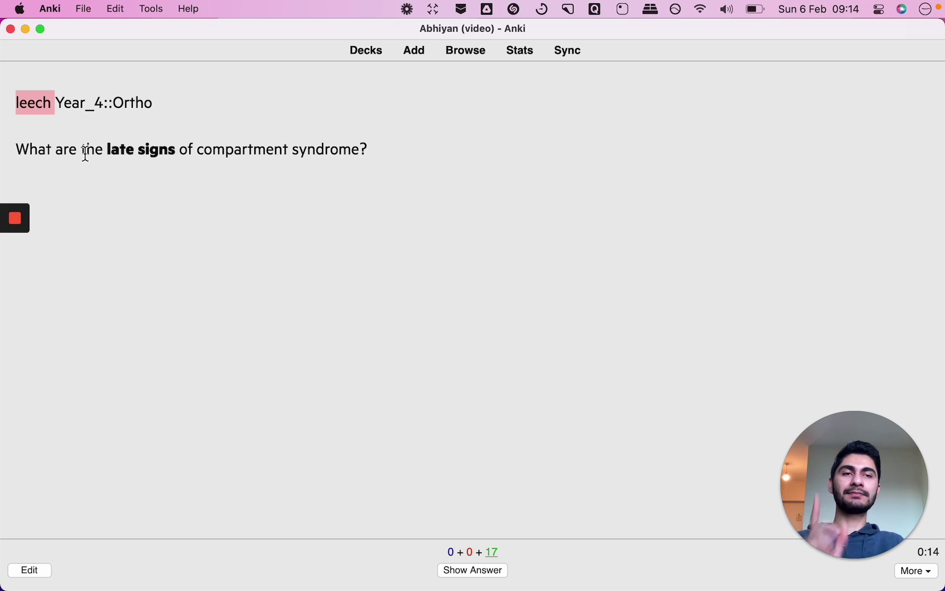
key(d)
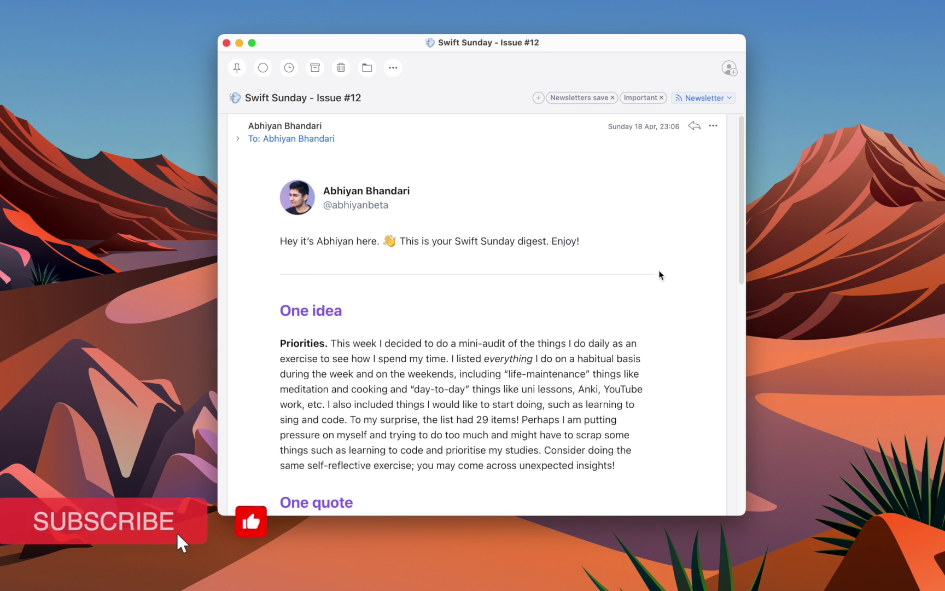
Scroll the Swift Sunday Issue #12 newsletter down past One idea and One quote to One video
scroll(659, 272, down, 5)
scroll(659, 272, down, 3)
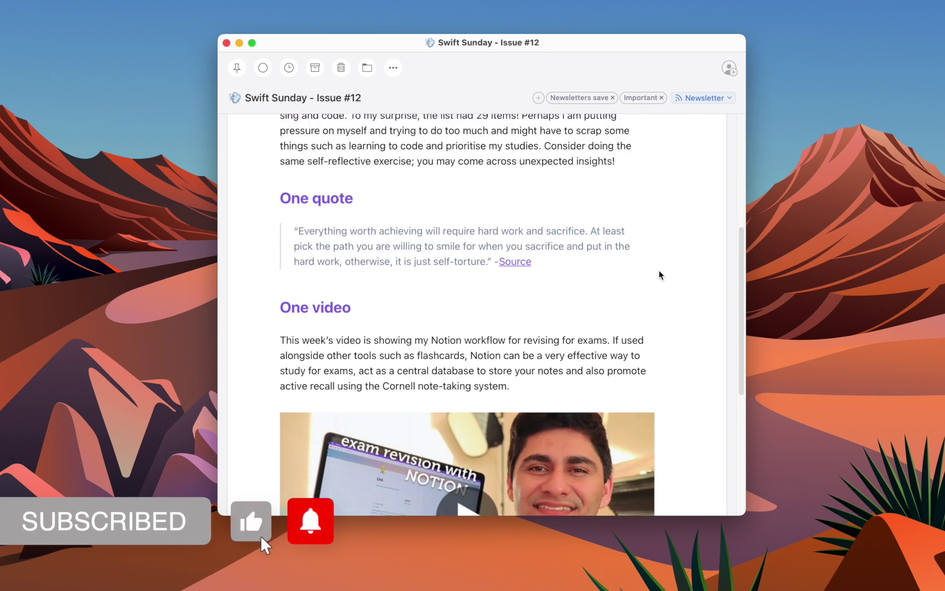
scroll(659, 274, down, 3)
scroll(659, 274, down, 4)
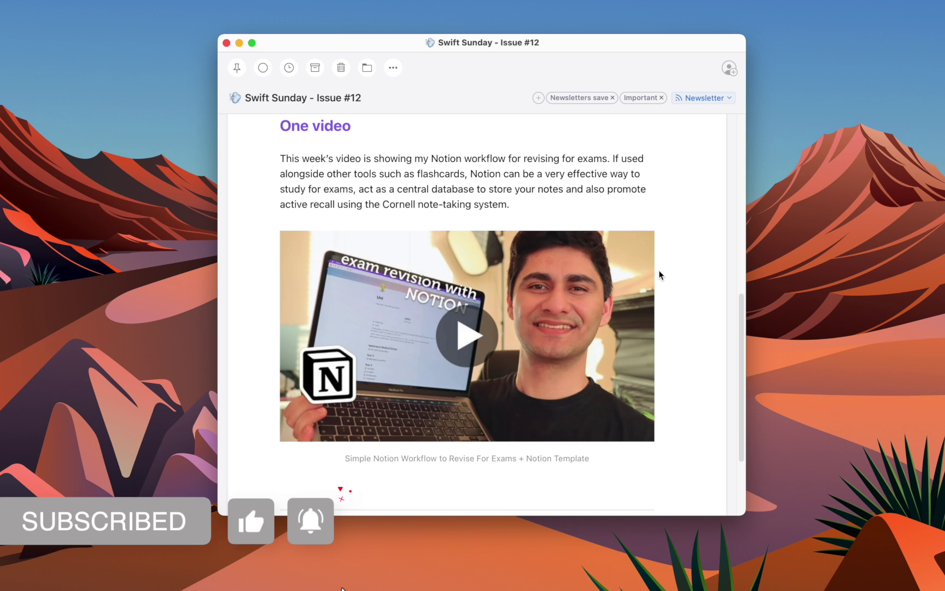